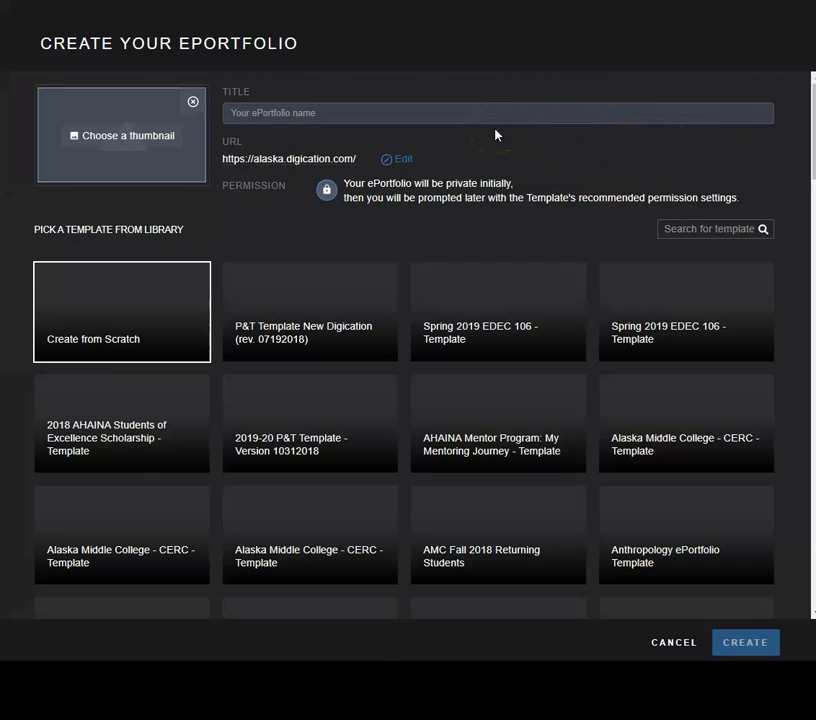
# - Title the new ePortfolio "Test" and create it with the Create from Scratch template
pyautogui.write('Test')
pyautogui.click(472, 134)
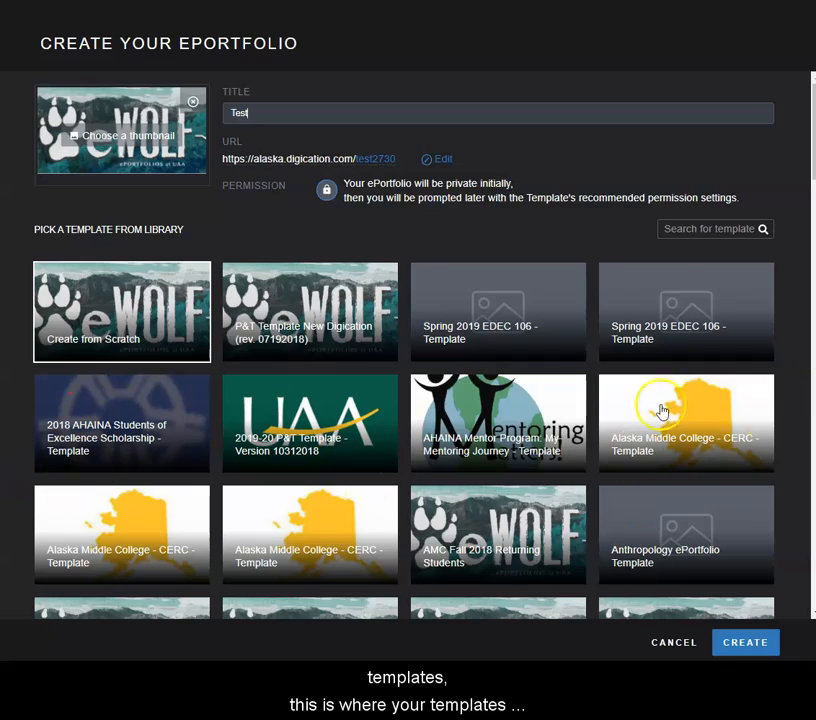
pyautogui.scroll(-15, 790, 463)
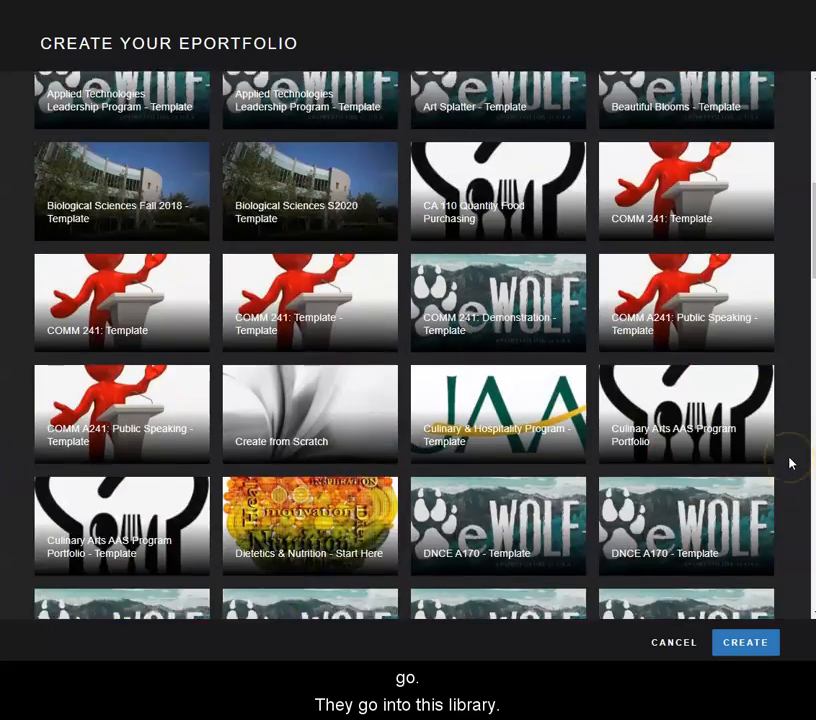
pyautogui.scroll(-7, 790, 463)
pyautogui.scroll(14, 790, 463)
pyautogui.scroll(10, 790, 463)
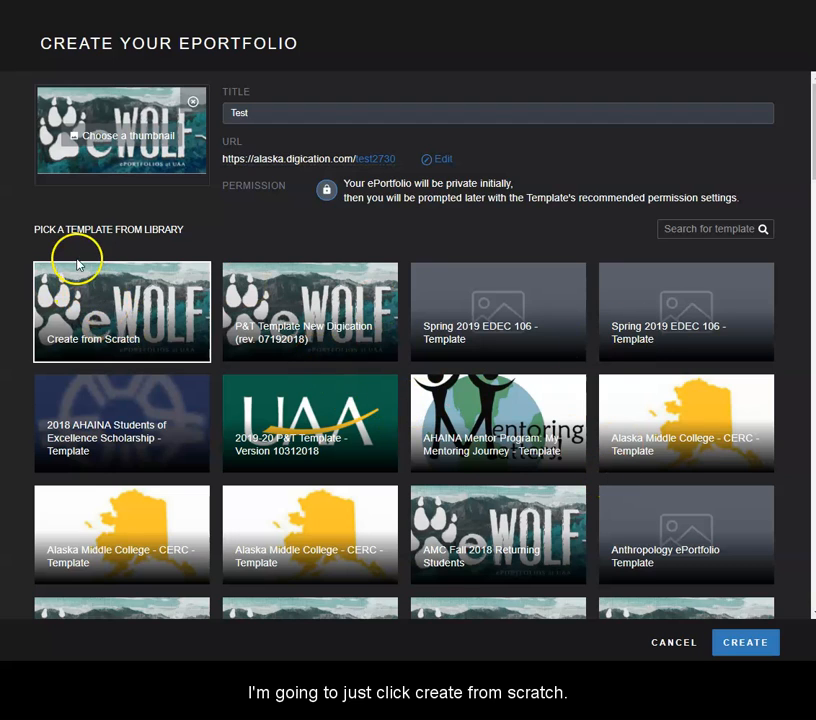
pyautogui.click(145, 288)
pyautogui.click(768, 645)
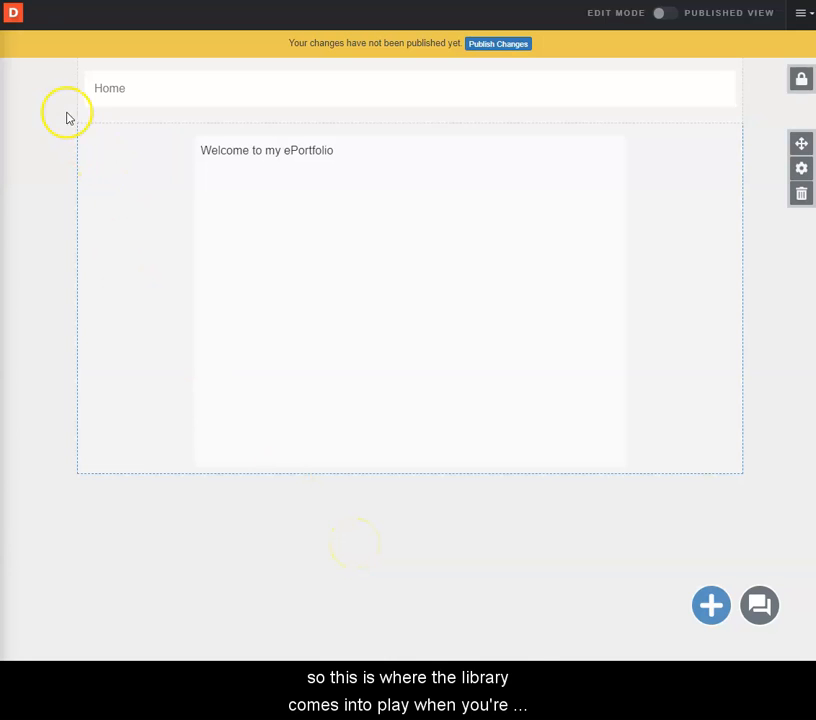
# - Open the template library and select the first "eWolf PEAK - Template" in the second row
pyautogui.click(16, 24)
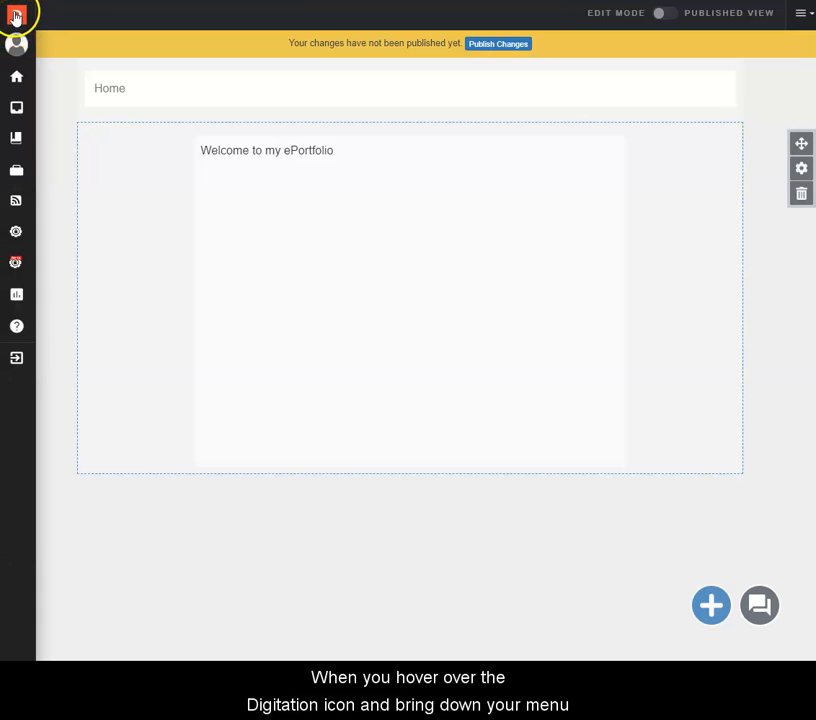
pyautogui.click(16, 112)
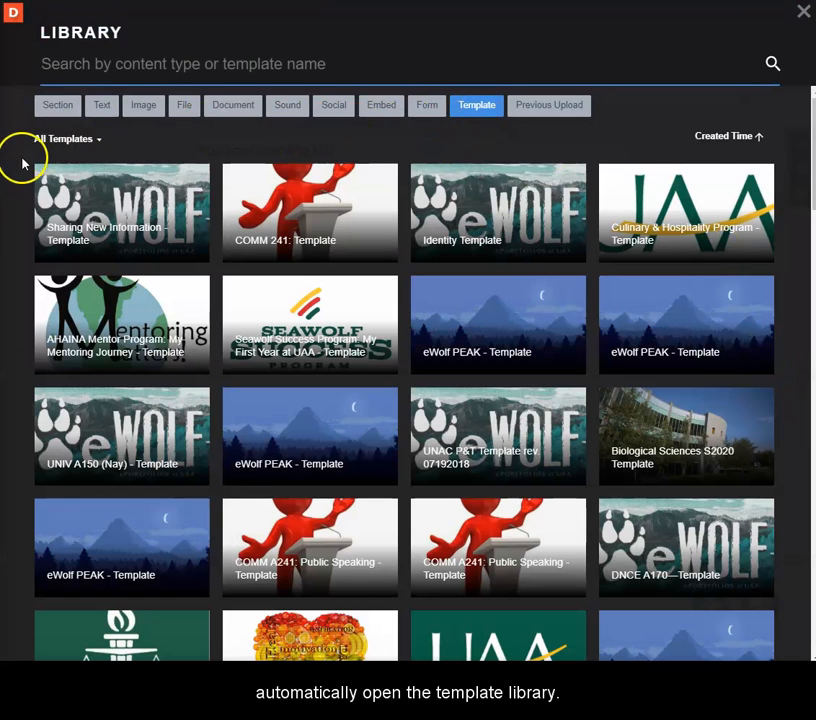
pyautogui.click(530, 110)
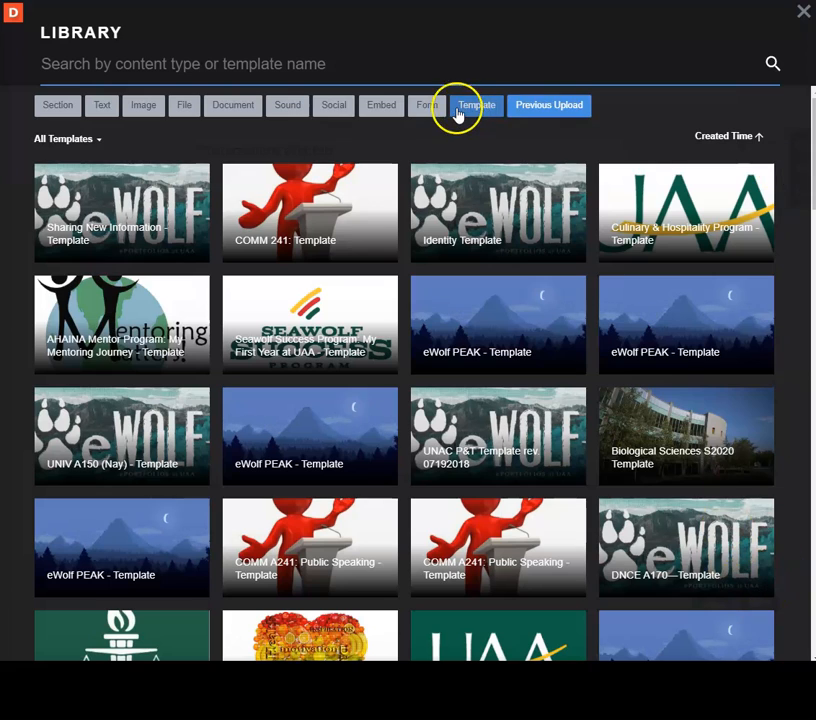
pyautogui.click(465, 108)
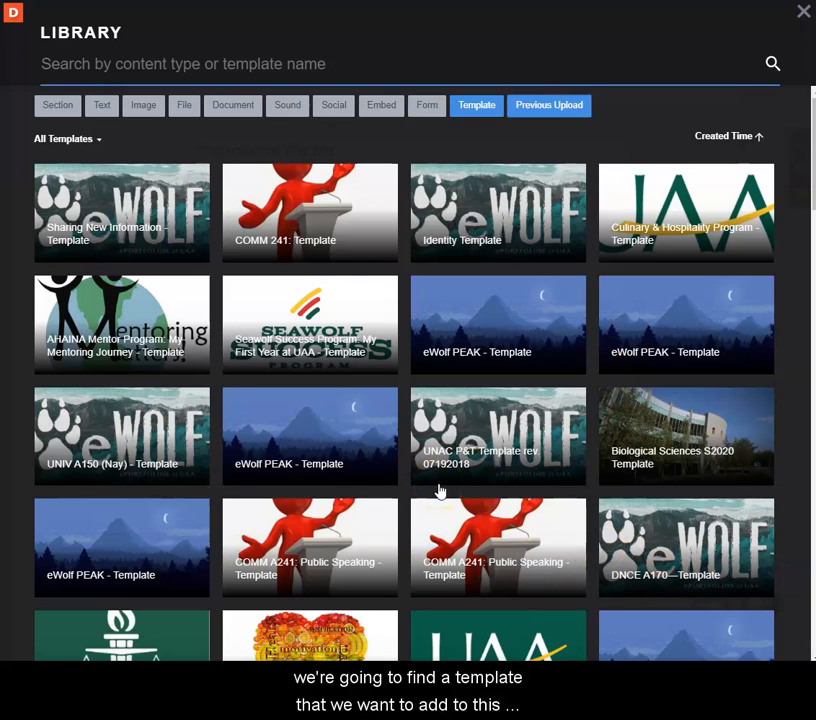
pyautogui.click(481, 326)
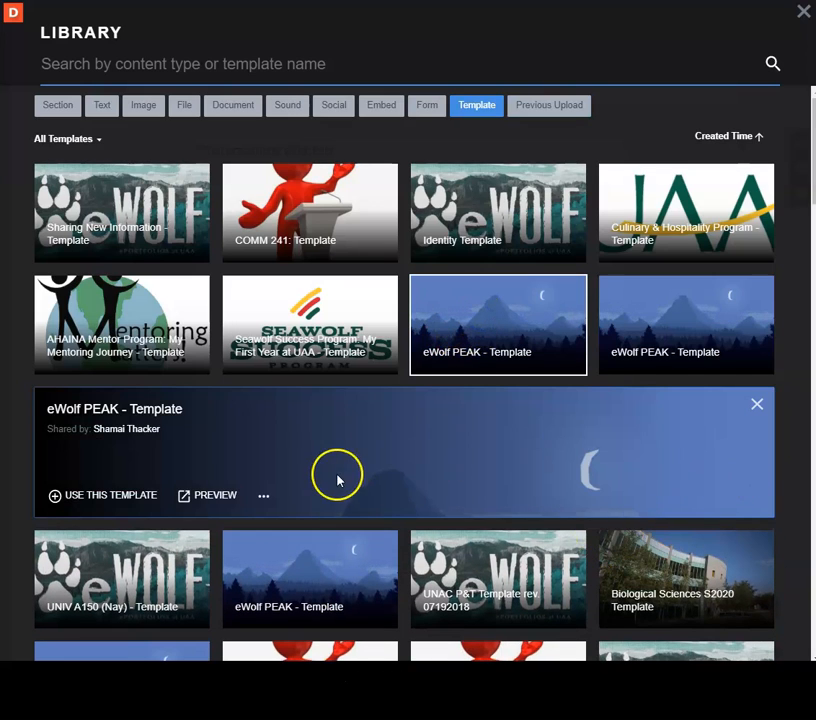
# - Use the eWolf PEAK template by adding it to the Home page of the existing Test ePortfolio
pyautogui.click(111, 495)
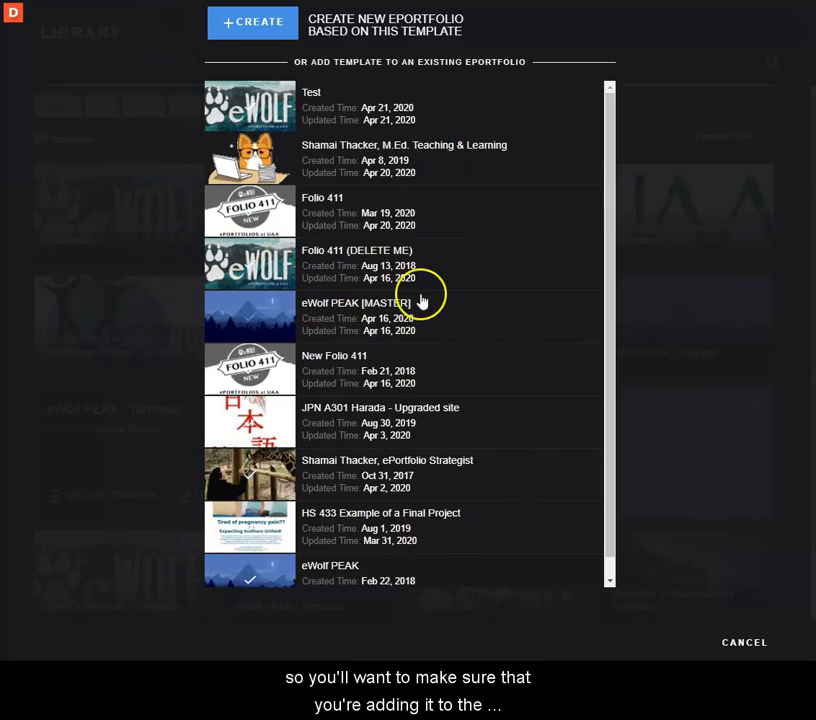
pyautogui.scroll(-1, 443, 359)
pyautogui.scroll(1, 482, 412)
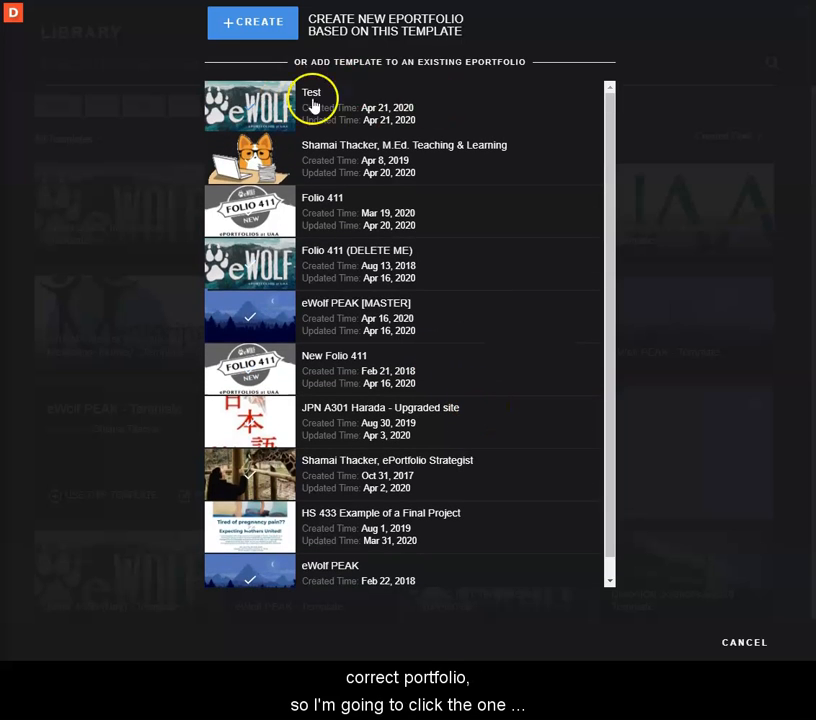
pyautogui.click(320, 110)
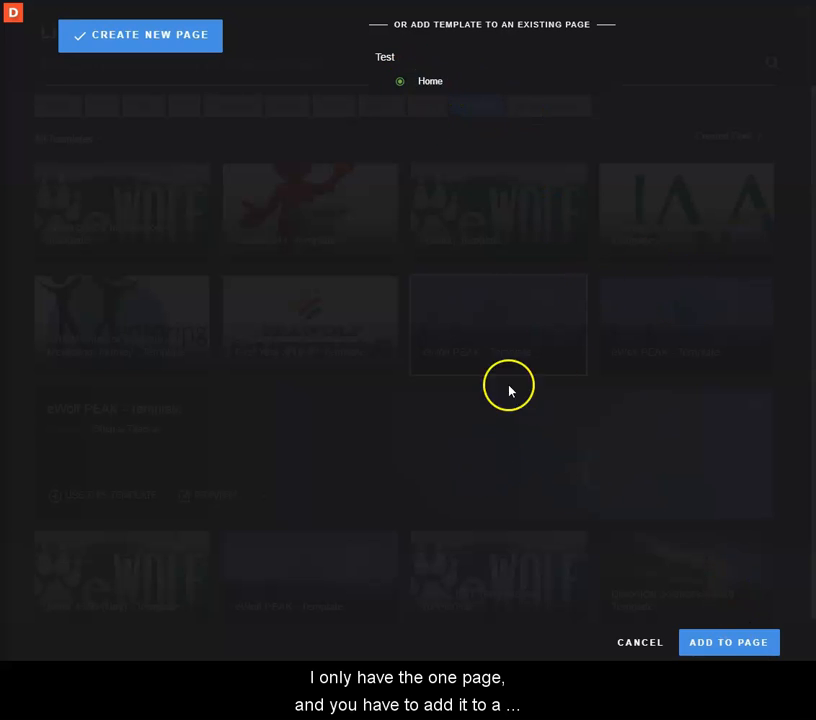
pyautogui.click(726, 645)
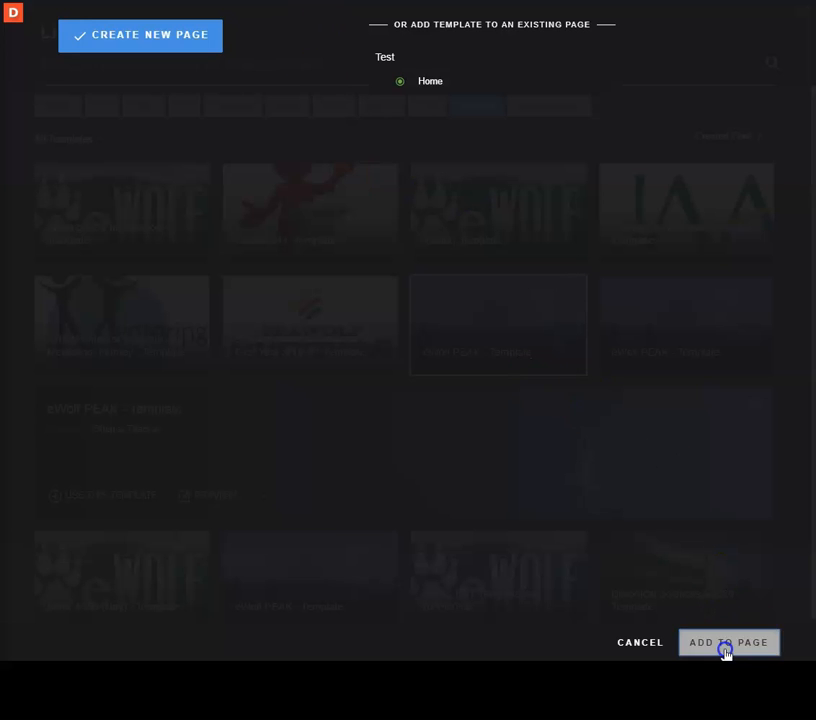
pyautogui.click(750, 641)
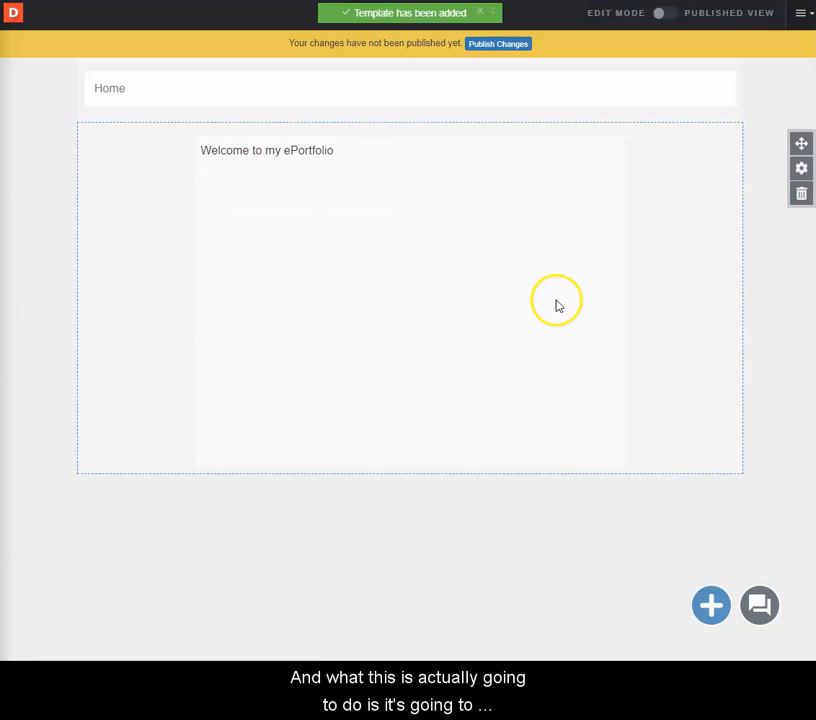
# - Unlock the header and move About PEAK, Home, About Me, Resume, Academia and Reflection to top-level pages above the original Home page
pyautogui.moveTo(124, 97)
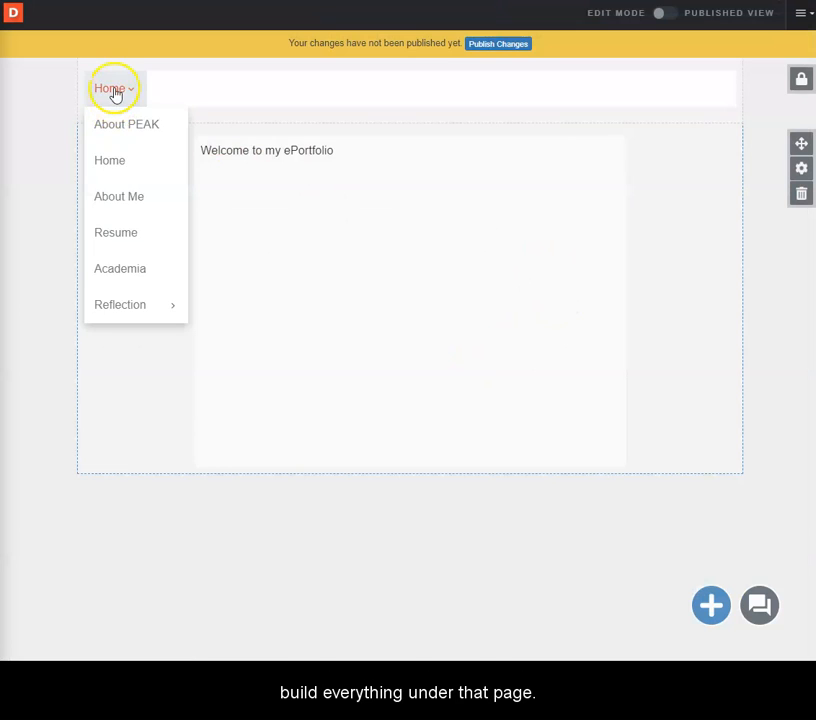
pyautogui.click(800, 80)
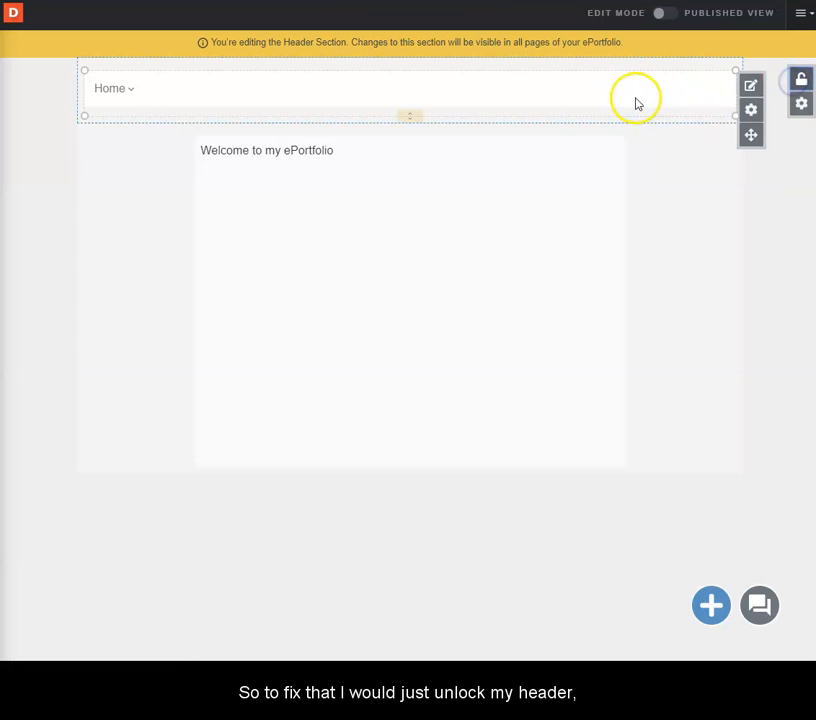
pyautogui.click(751, 88)
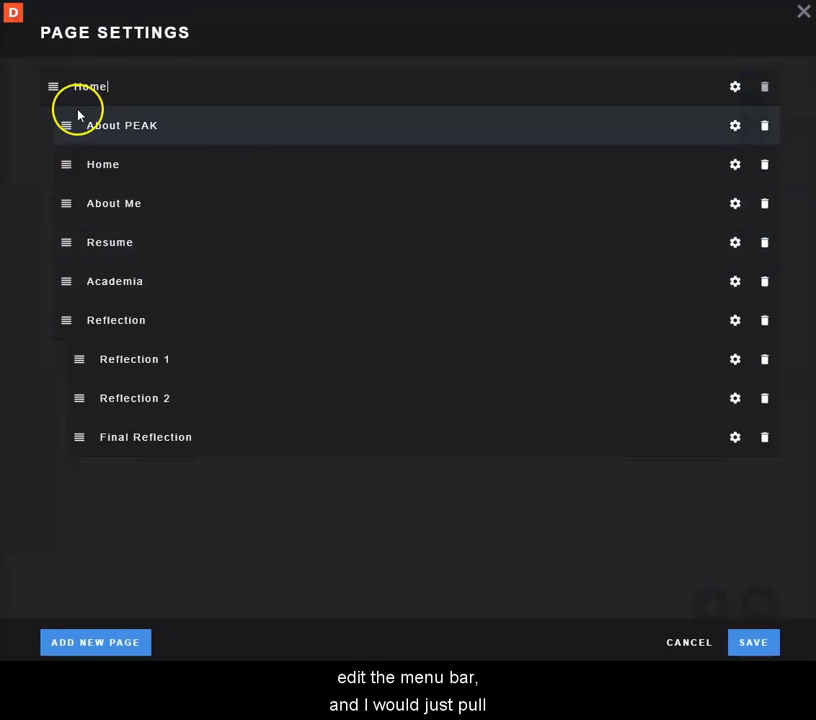
pyautogui.moveTo(64, 120); pyautogui.dragTo(40, 75)
pyautogui.moveTo(62, 170); pyautogui.dragTo(51, 124)
pyautogui.moveTo(64, 204); pyautogui.dragTo(49, 162)
pyautogui.moveTo(67, 242); pyautogui.dragTo(58, 193)
pyautogui.moveTo(67, 280); pyautogui.dragTo(55, 242)
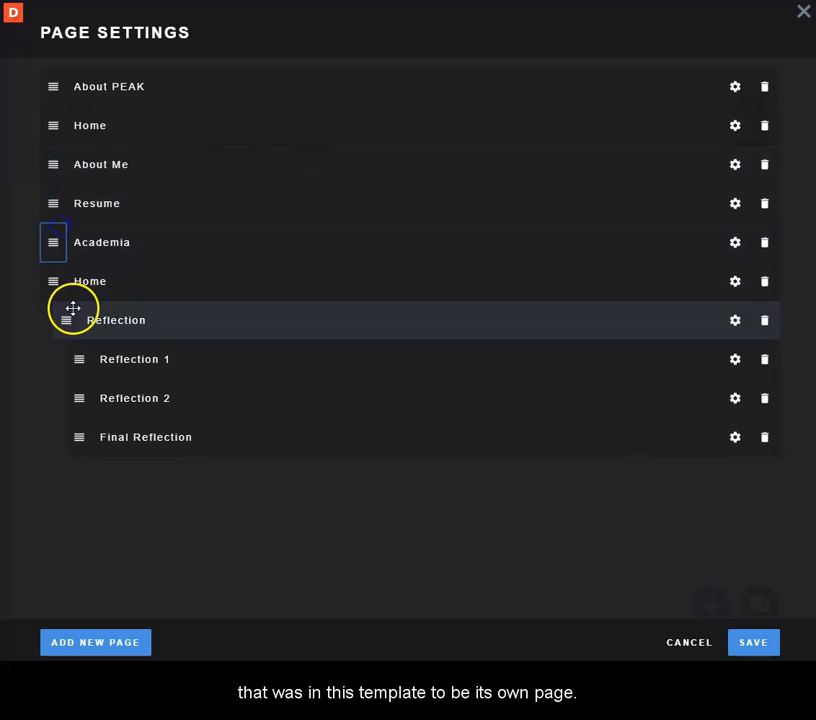
pyautogui.moveTo(66, 320); pyautogui.dragTo(56, 283)
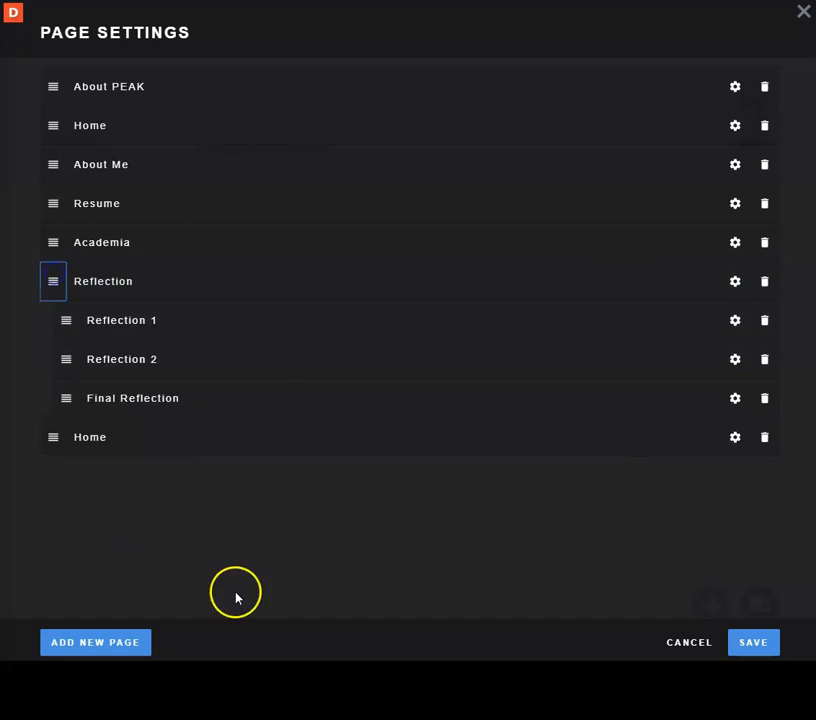
# - Delete the original Home page from the end of the page list, save, and confirm the deletion with "delete"
pyautogui.click(762, 435)
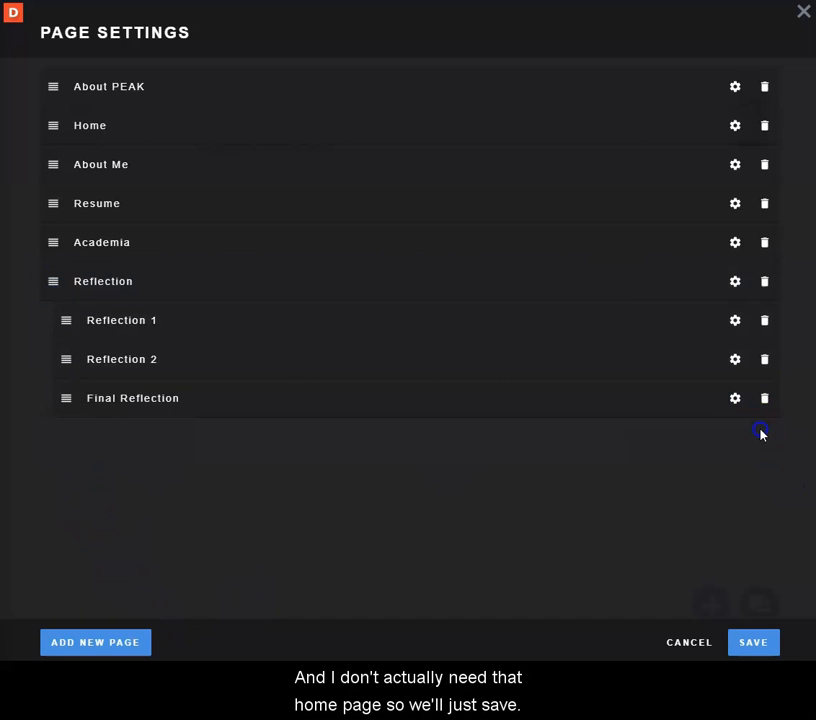
pyautogui.click(768, 645)
pyautogui.write('delete')
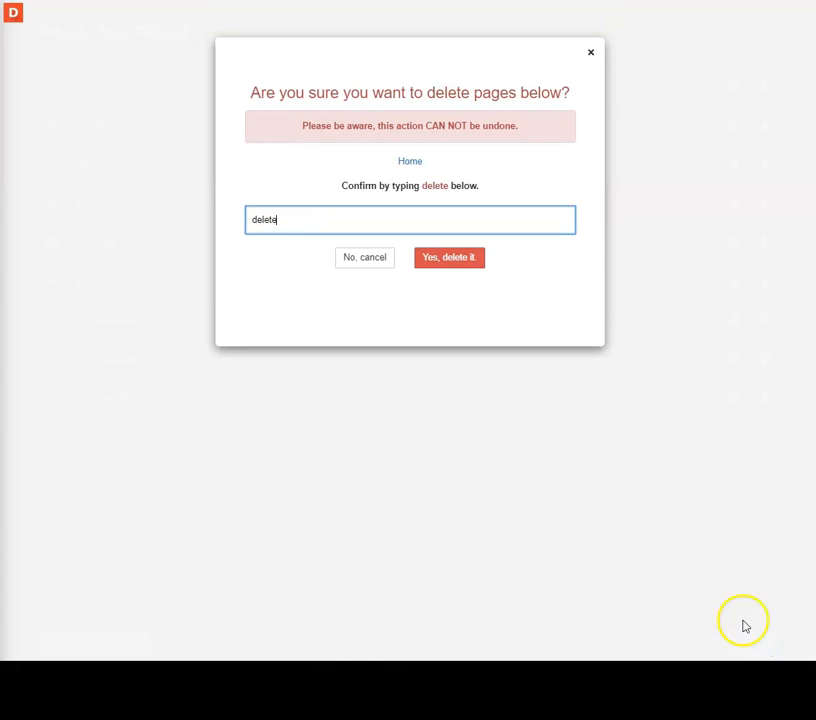
pyautogui.click(420, 262)
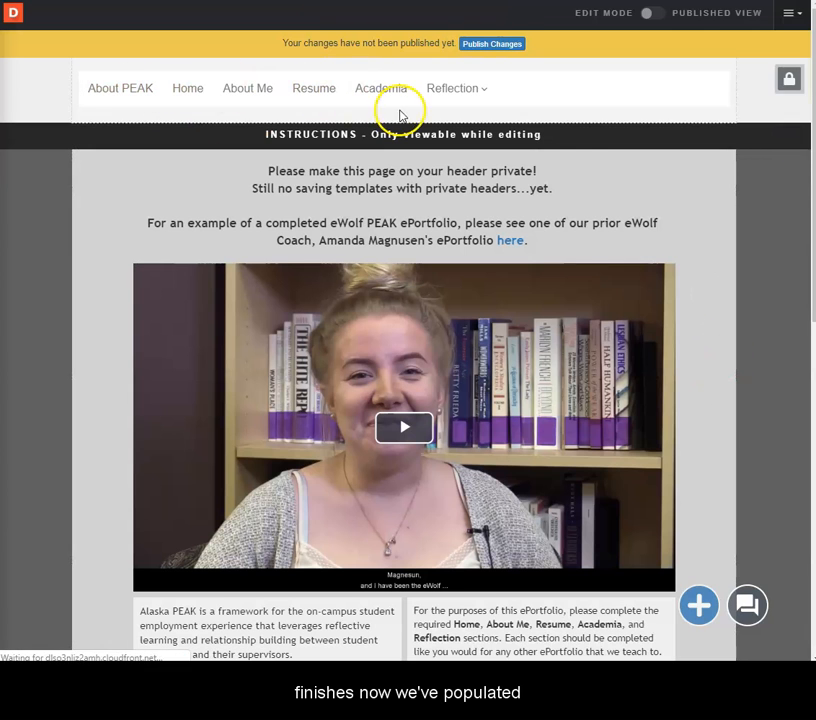
# - View the template's Home page and open the About Me page to check the added content
pyautogui.click(188, 87)
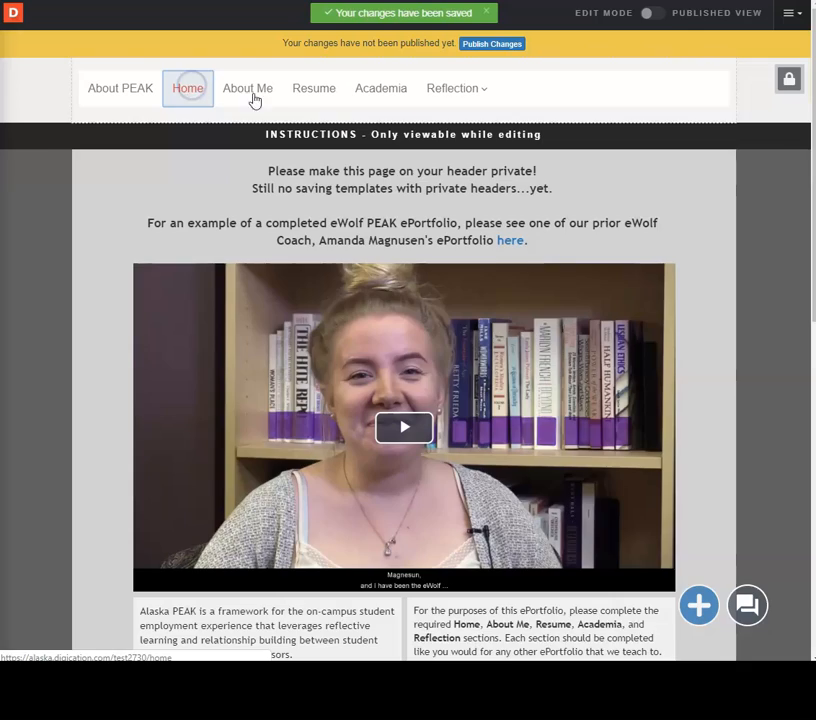
pyautogui.click(684, 262)
pyautogui.click(257, 86)
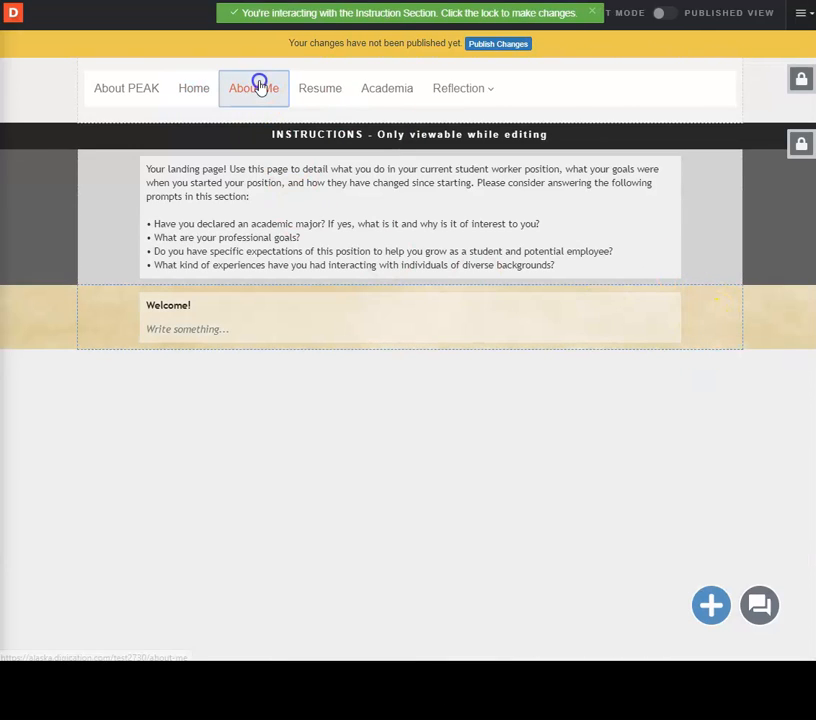